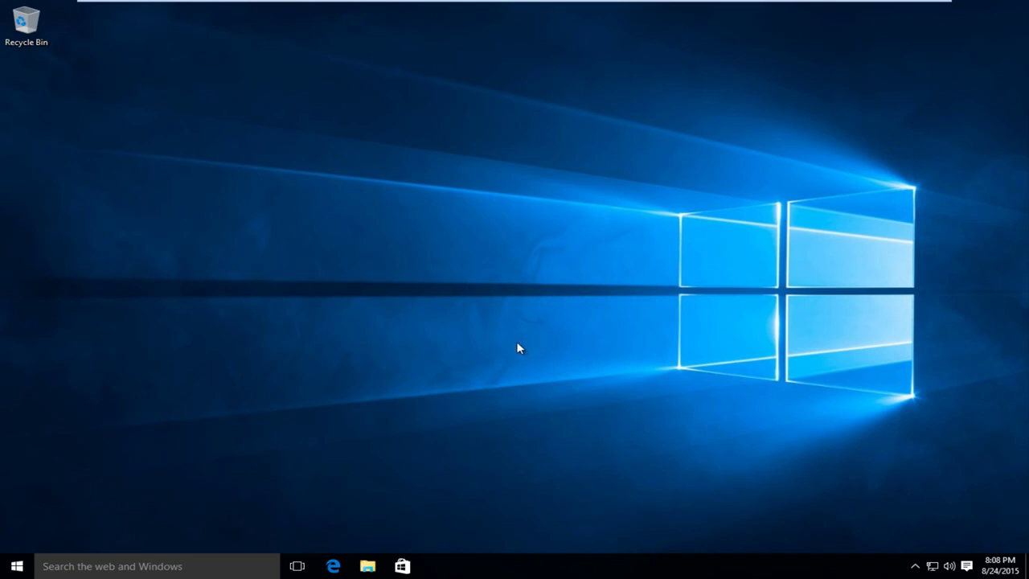
Search for 'settings' from the taskbar search box
click(95, 566)
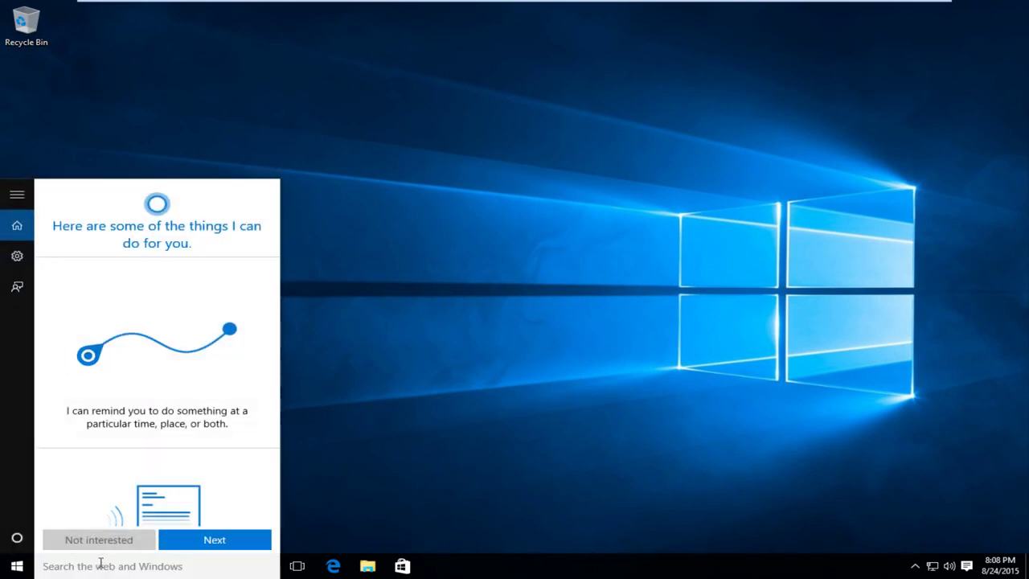
text(s)
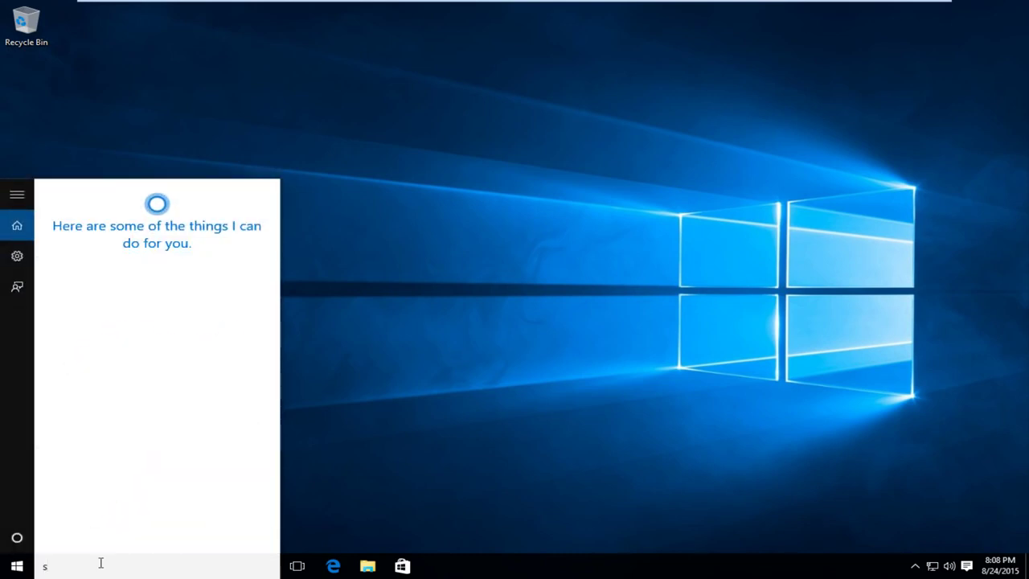
text(ettings)
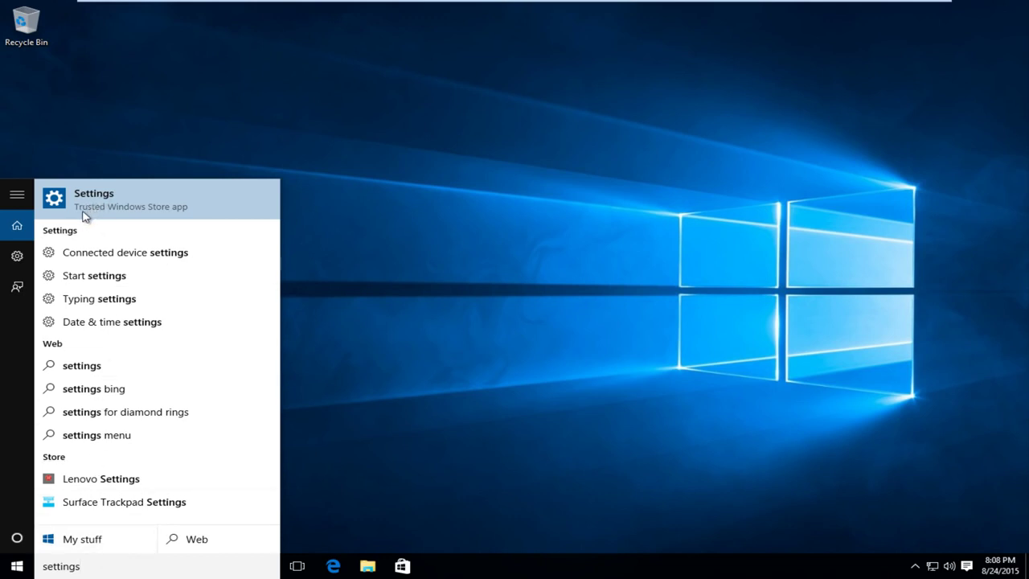
Launch Settings, go to Update & security > Recovery, and begin Reset this PC
click(125, 200)
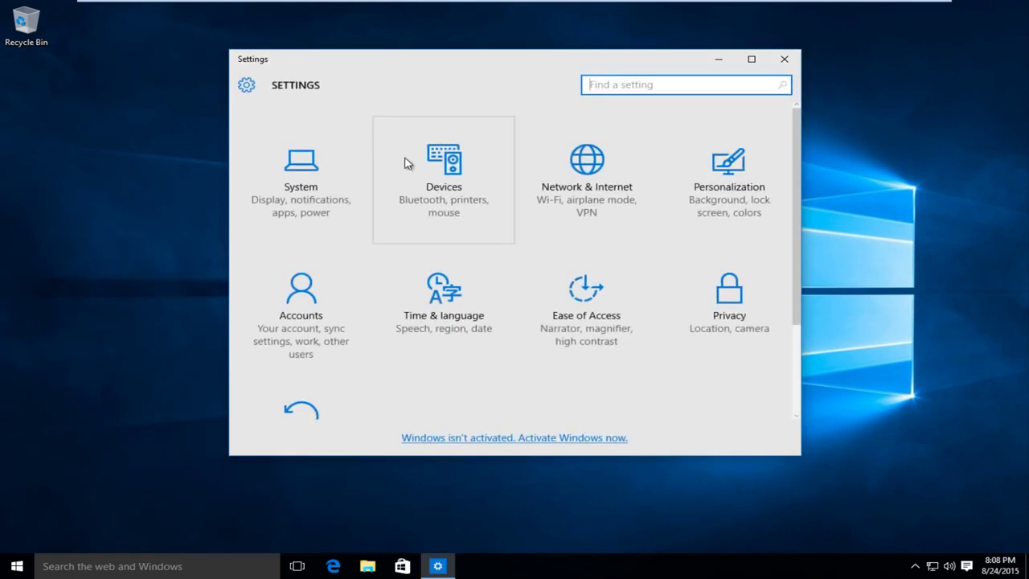
scroll(394, 173, down, 1)
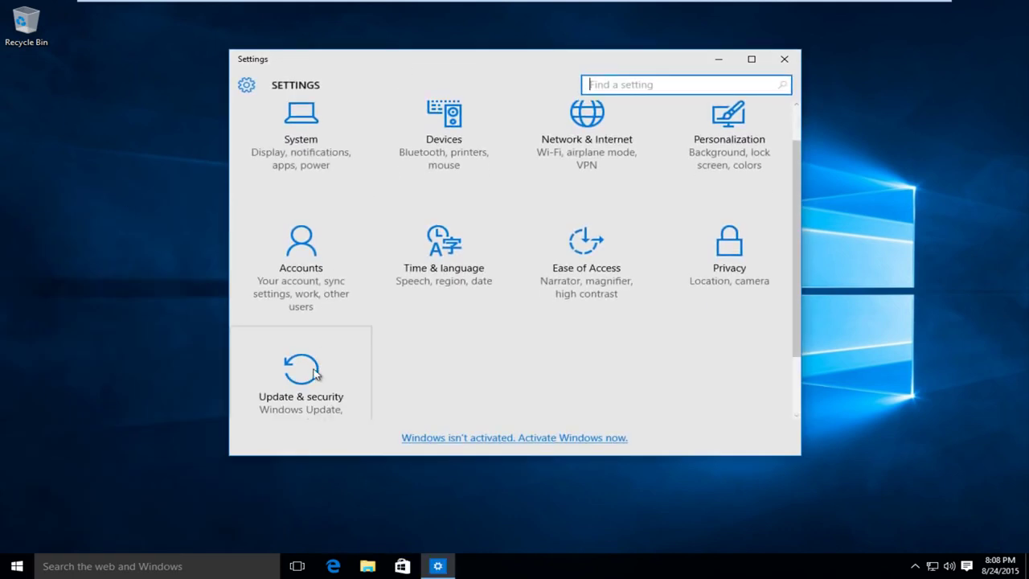
click(310, 395)
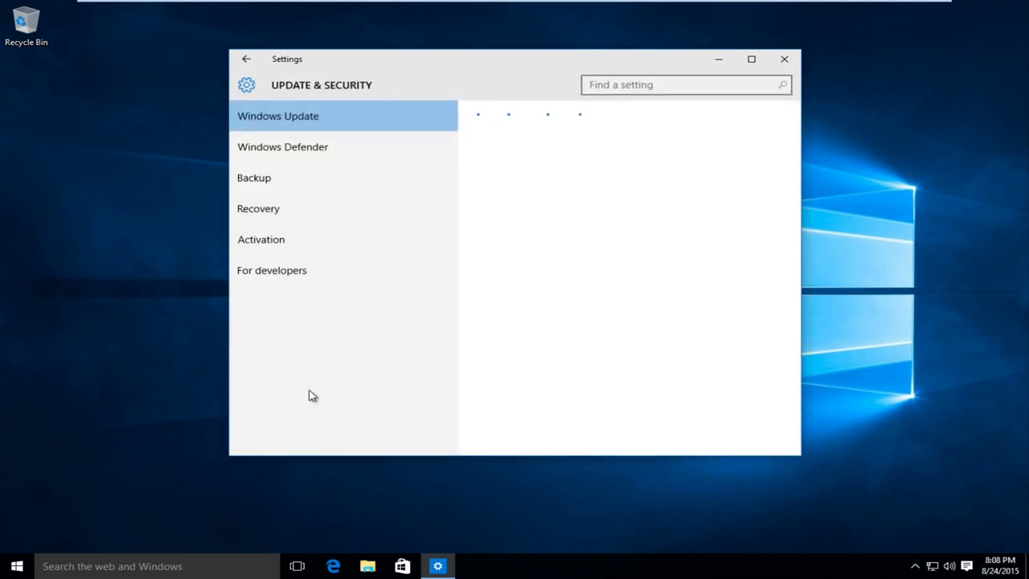
click(258, 212)
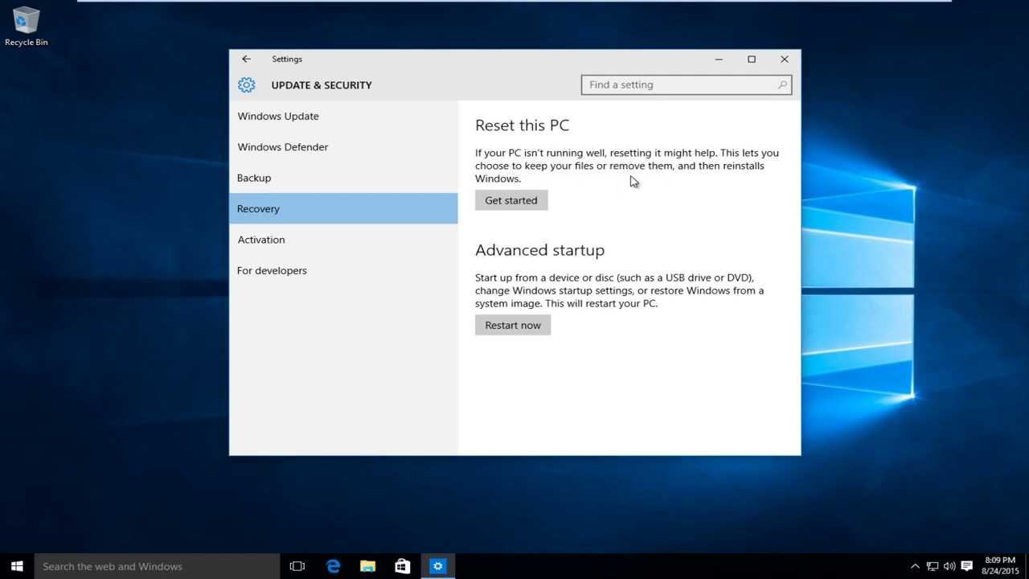
click(515, 205)
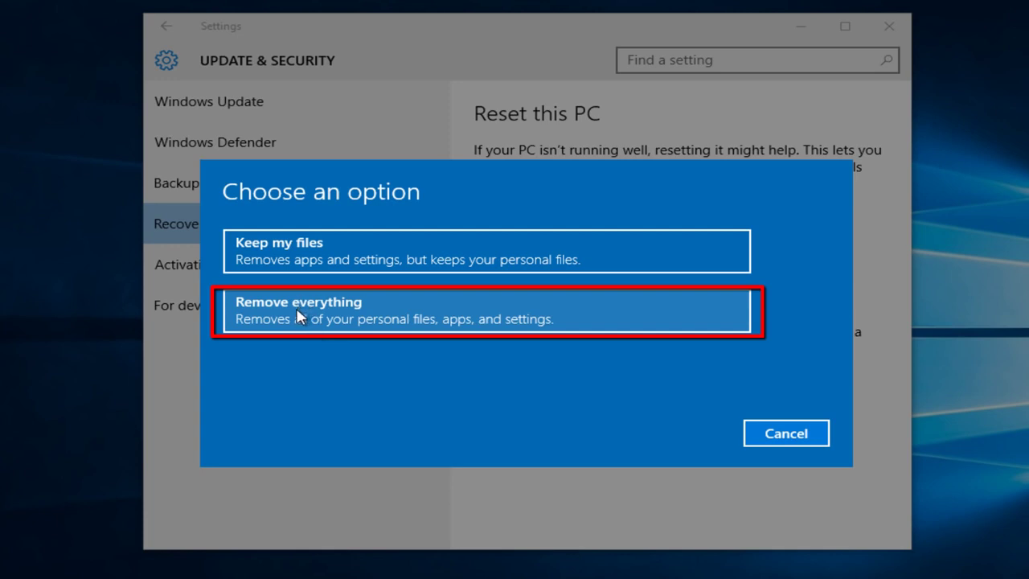
Choose Remove everything to delete all files, apps and settings
click(299, 316)
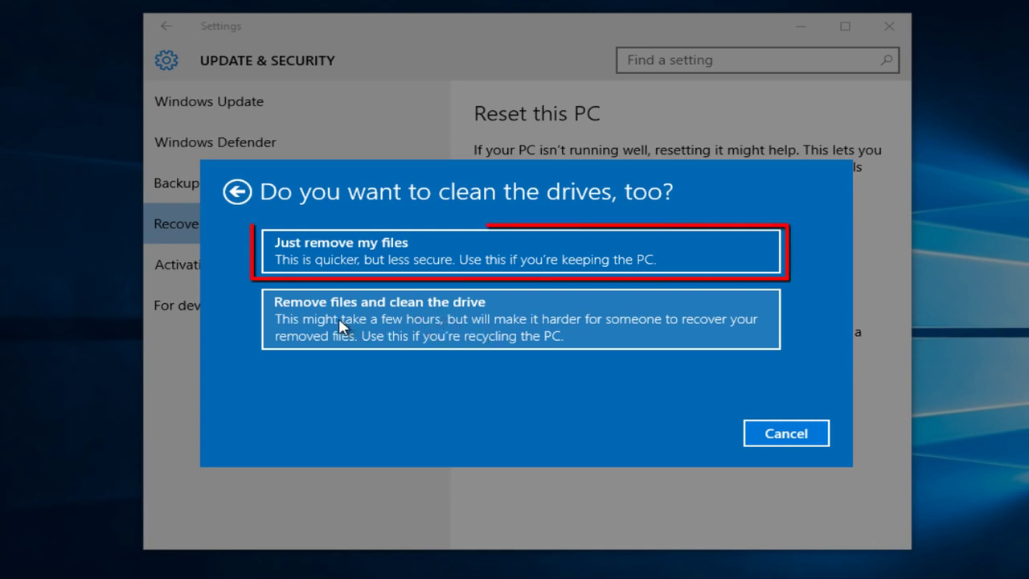
Reset the PC with Just remove my files, without cleaning the drive
click(330, 254)
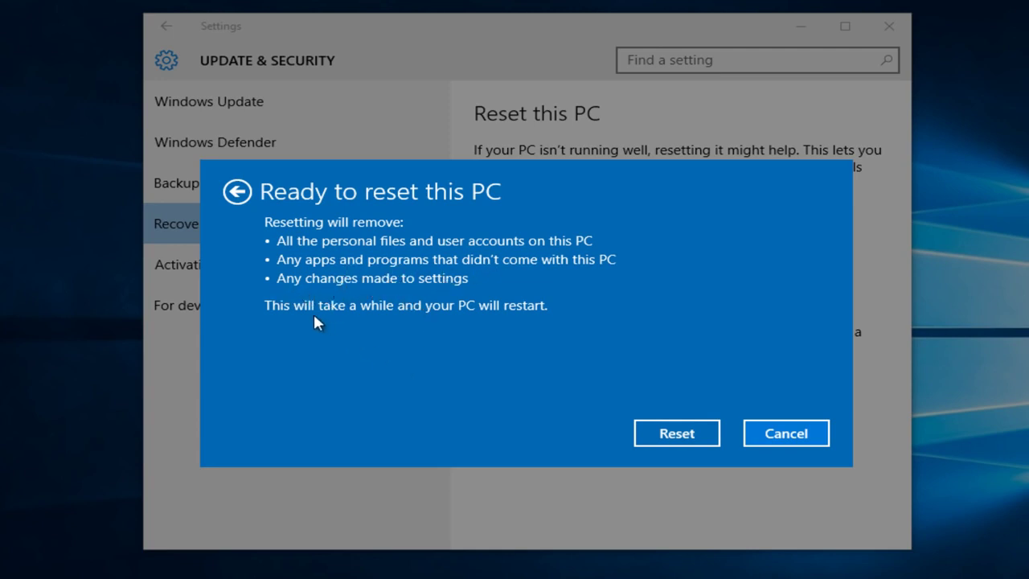
click(665, 436)
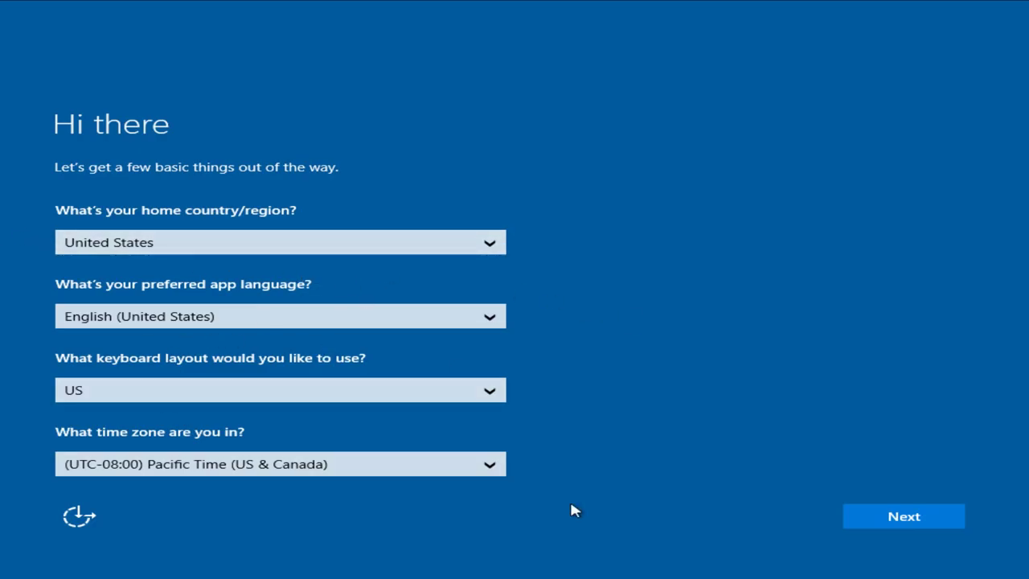
Keep the United States, English, US keyboard and Pacific Time defaults
click(905, 518)
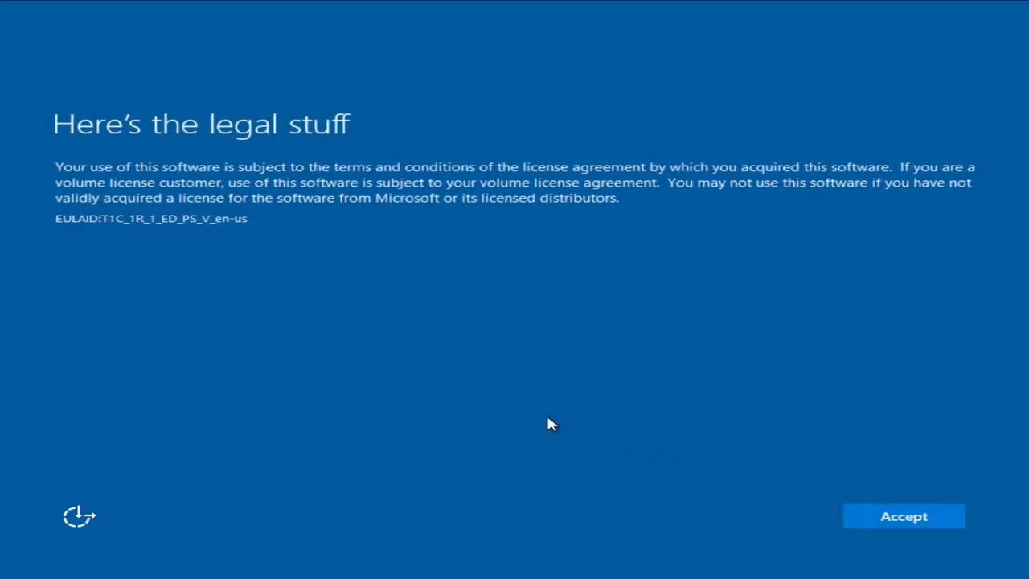
Accept the license terms and return from Customize settings to the Get going fast page
click(955, 518)
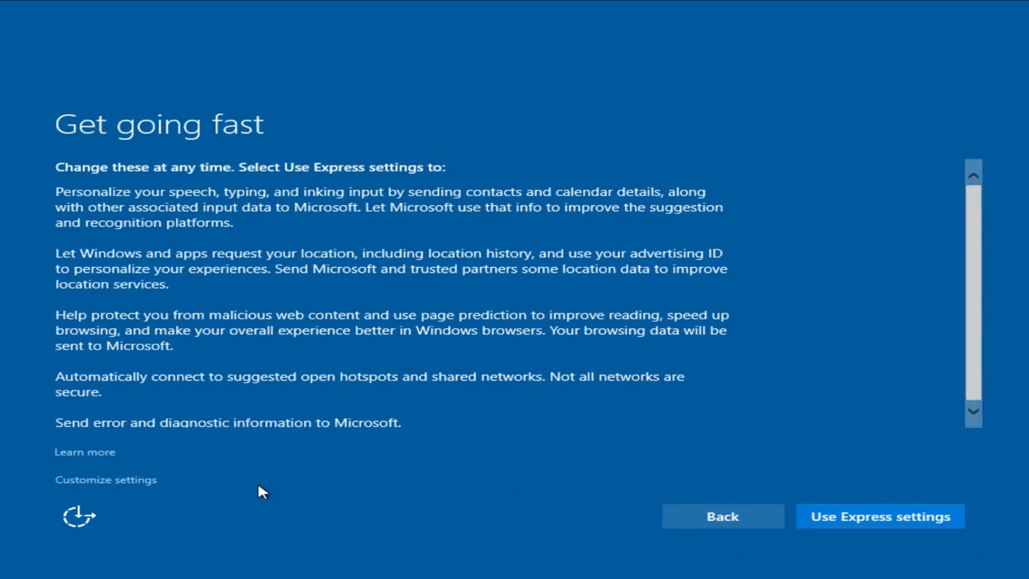
click(93, 481)
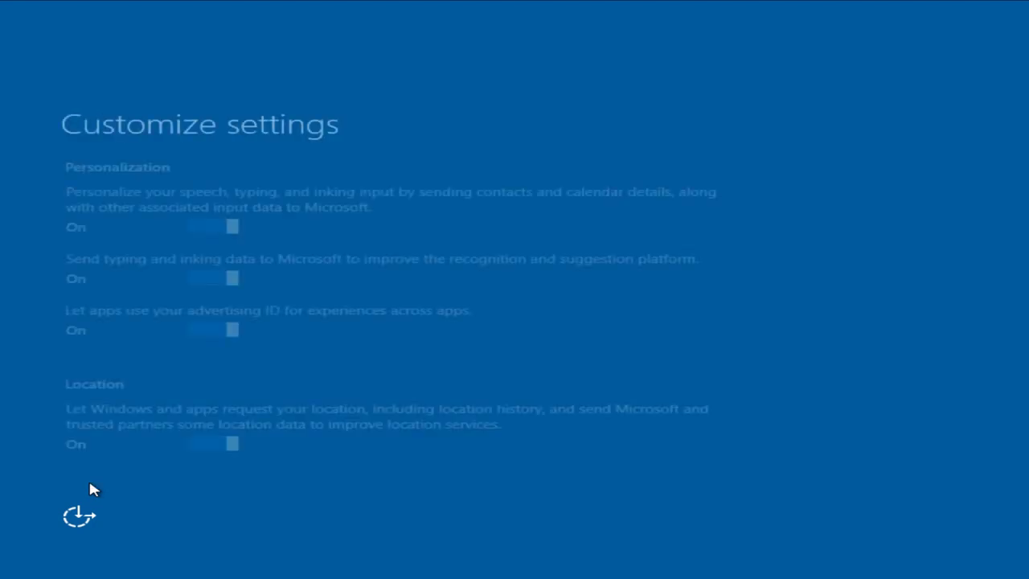
click(746, 515)
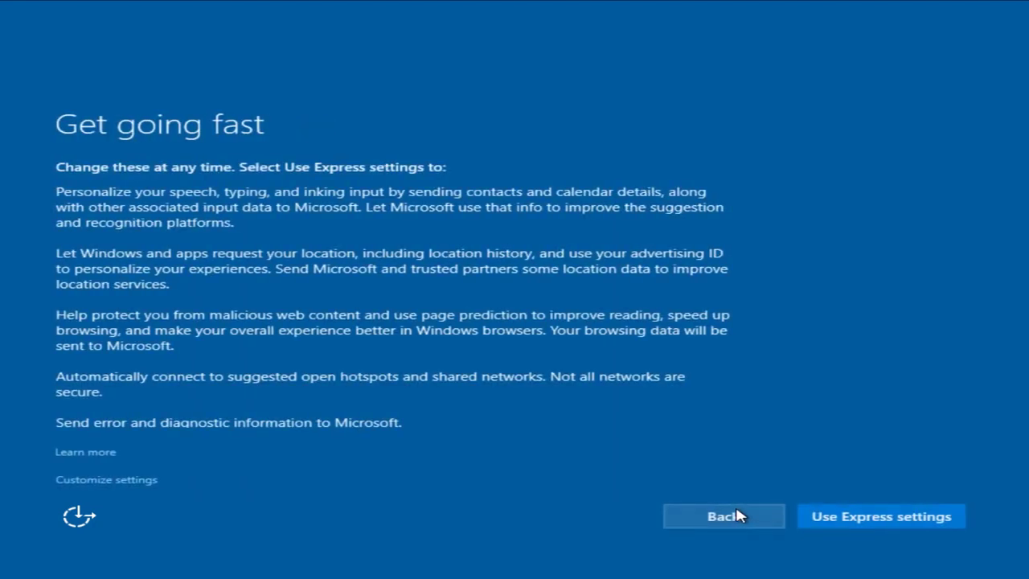